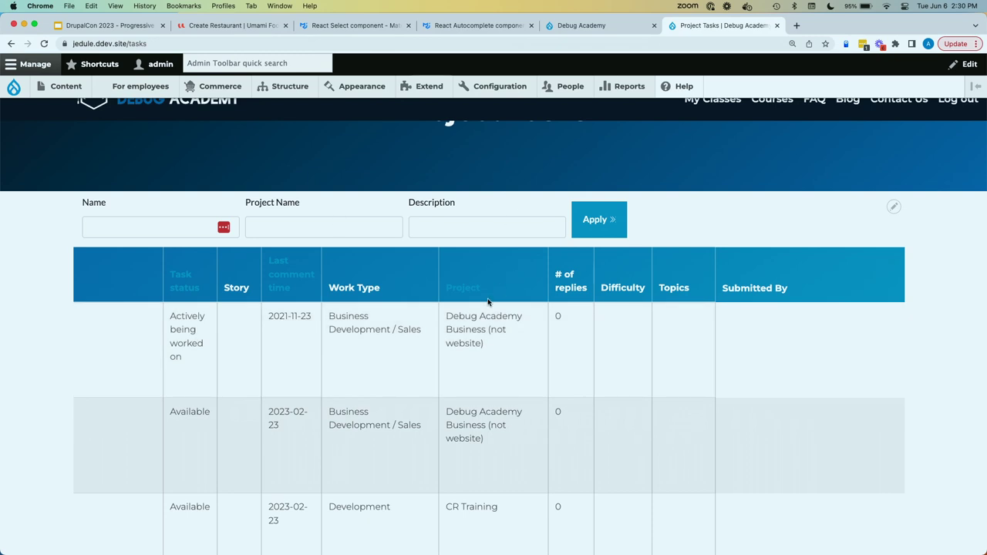
Open the edit form of task #2988 from the Project Tasks table and examine its fields, including the task status choices.
scroll(435, 368, "left", 2)
scroll(436, 369, "left", 4)
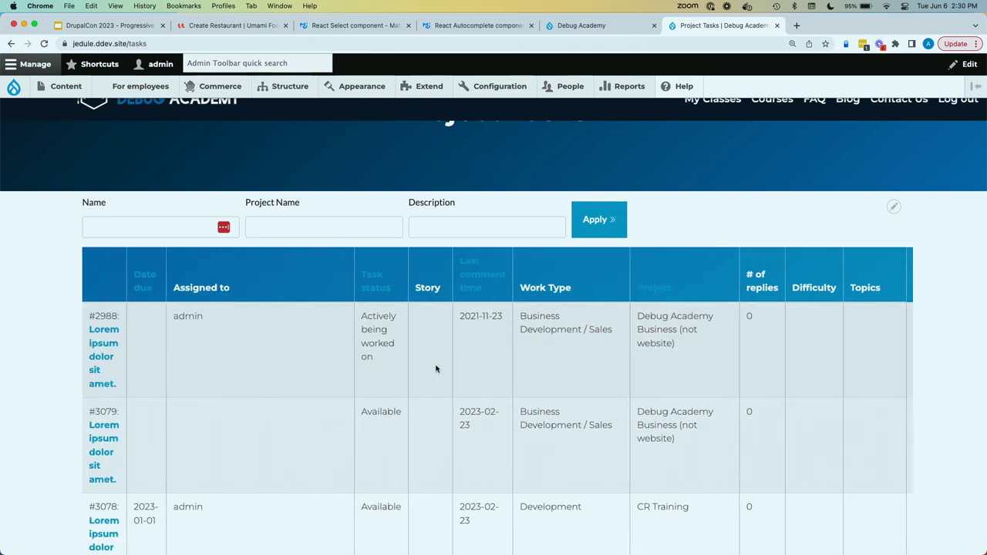
scroll(436, 369, "down", 1)
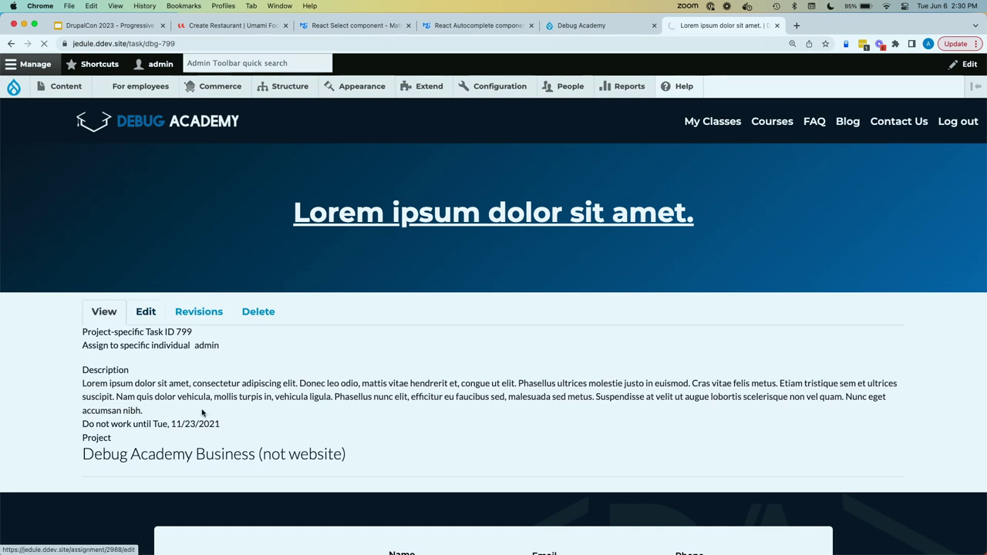
left_click(147, 312)
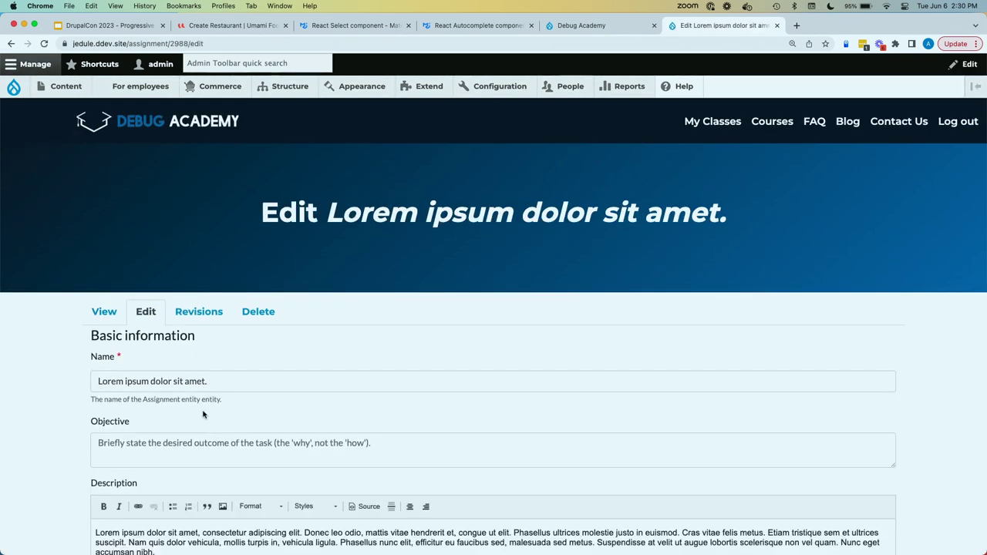
scroll(203, 415, "down", 5)
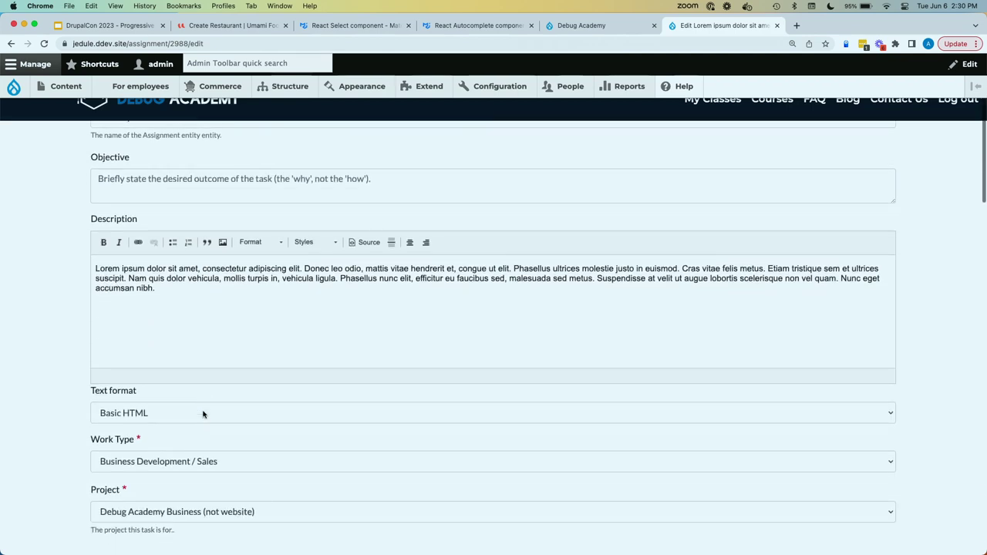
scroll(202, 415, "down", 3)
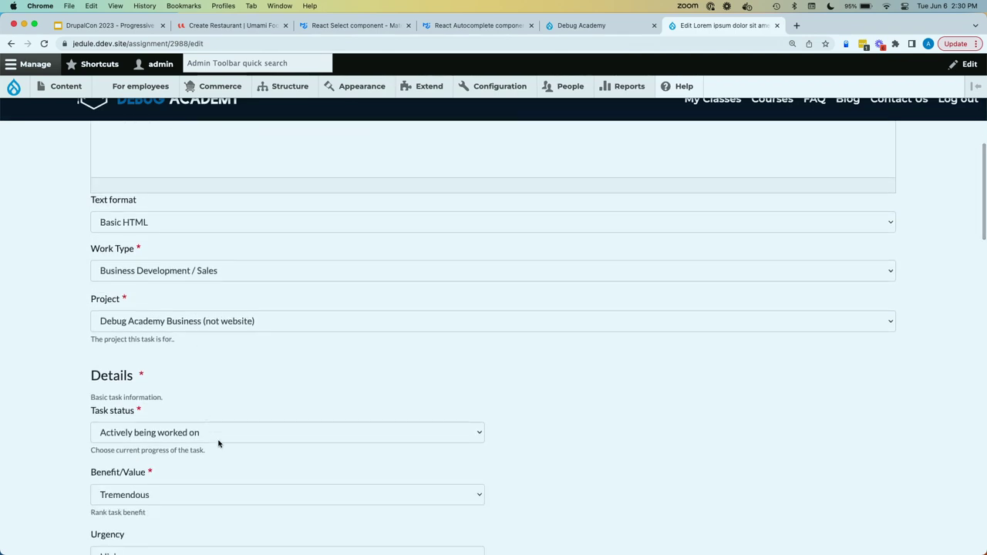
left_click(214, 440)
left_click(246, 514)
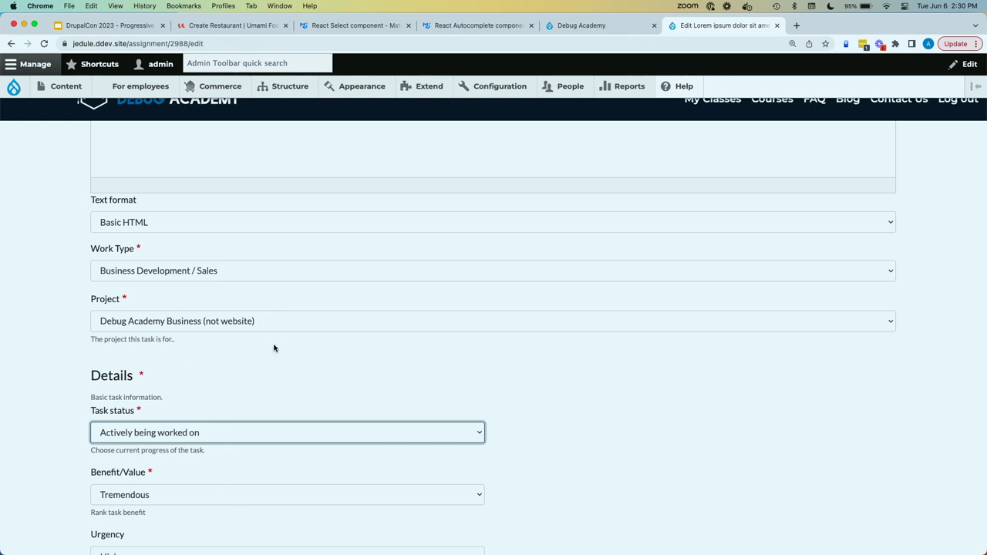
scroll(274, 348, "up", 10)
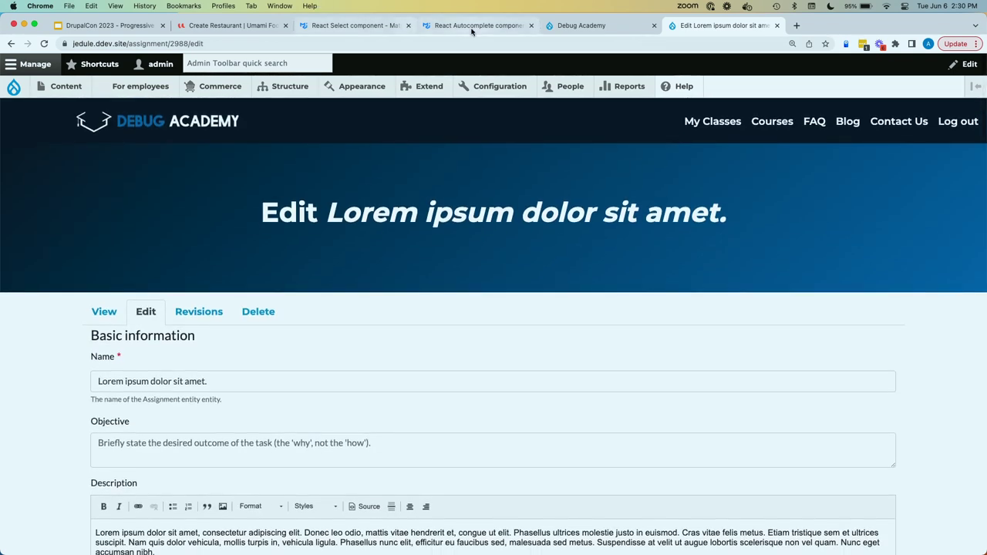
Switch to the Debug Academy home page and open the employees' Prioritized tasks list.
left_click(558, 26)
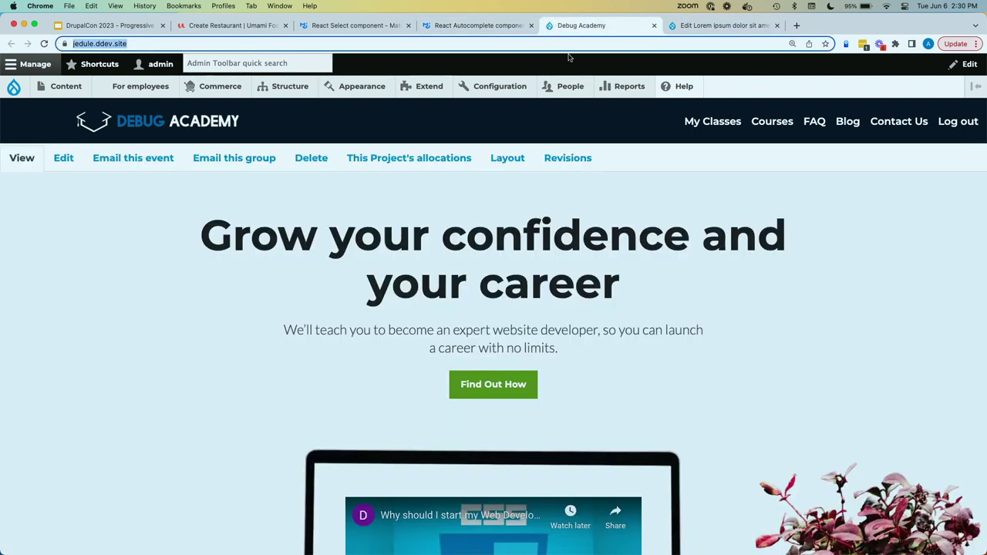
mouse_move(120, 88)
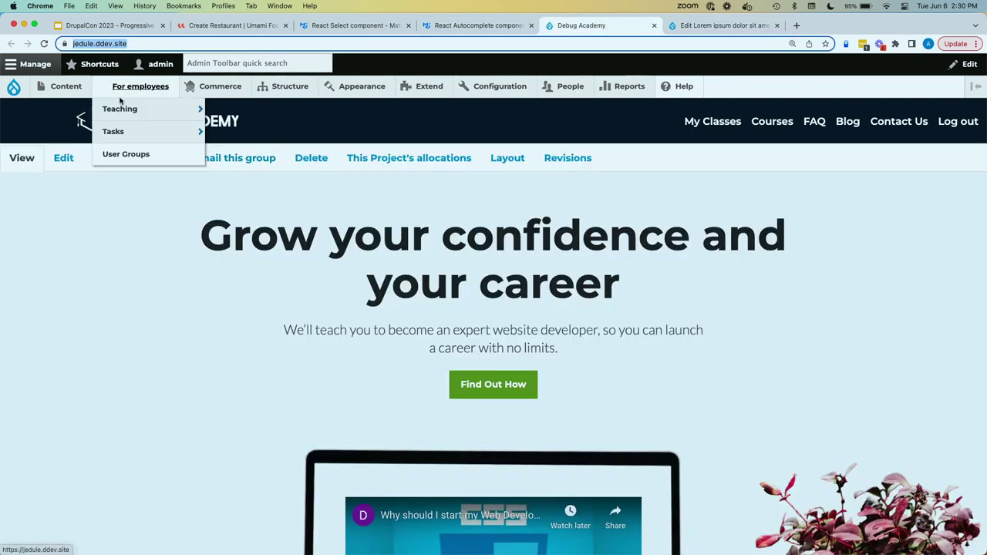
mouse_move(160, 108)
mouse_move(174, 132)
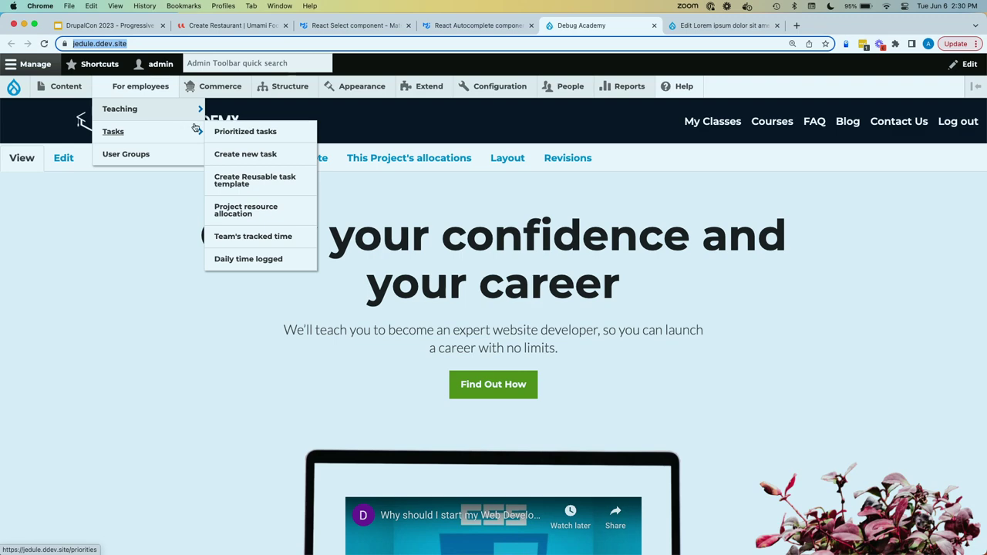
left_click(222, 130)
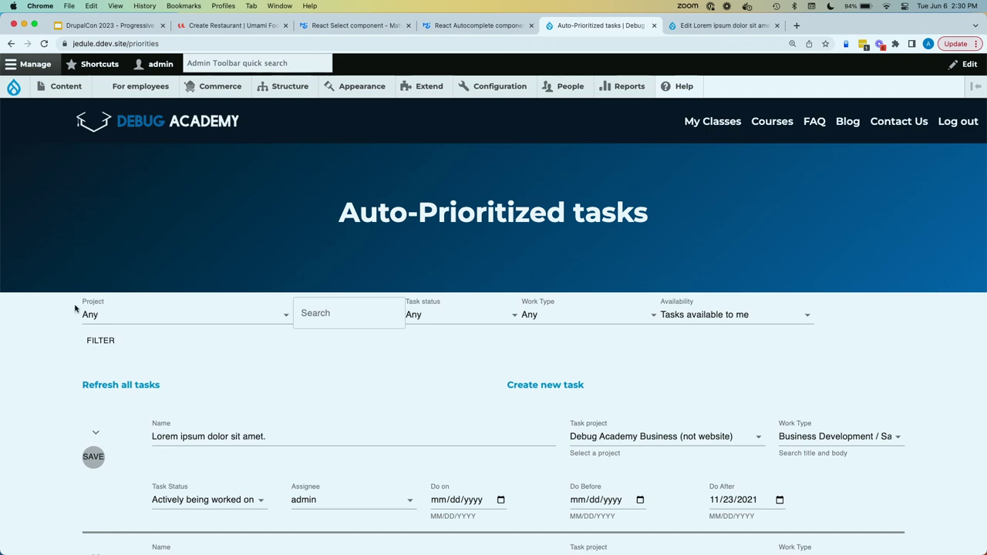
Append "type right here" to the name of the CR Training task due 01/01/2023.
scroll(61, 337, "down", 3)
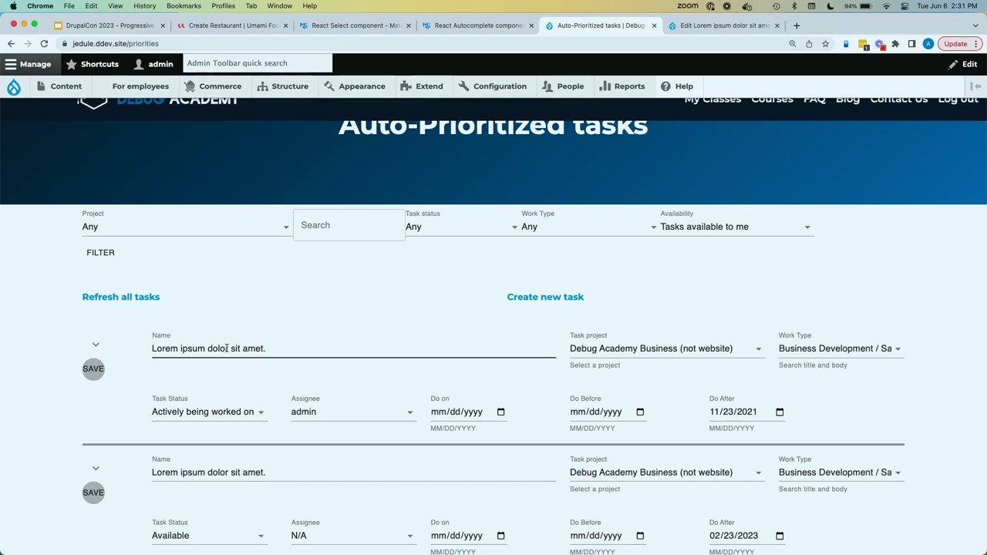
scroll(250, 378, "down", 5)
scroll(251, 381, "down", 2)
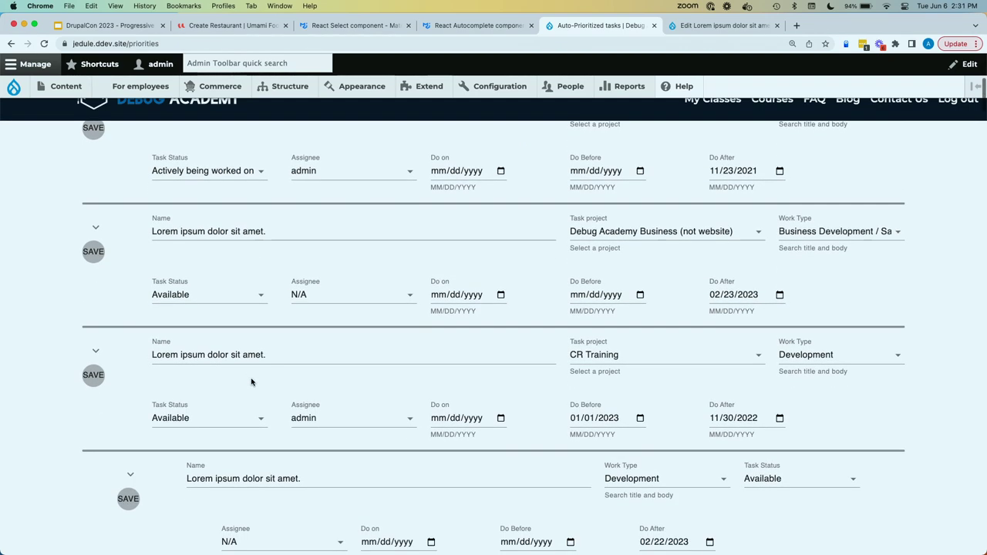
scroll(251, 362, "down", 1)
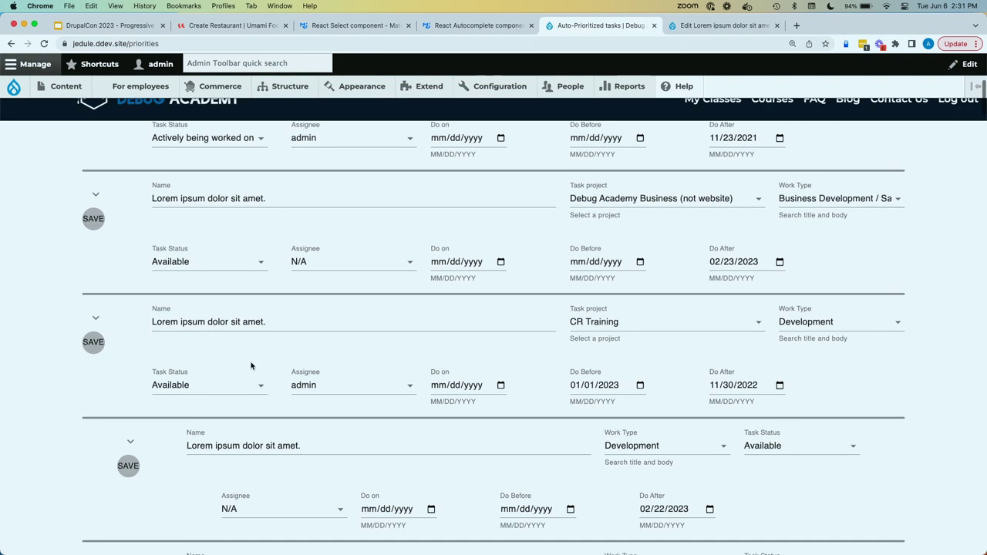
left_click(287, 323)
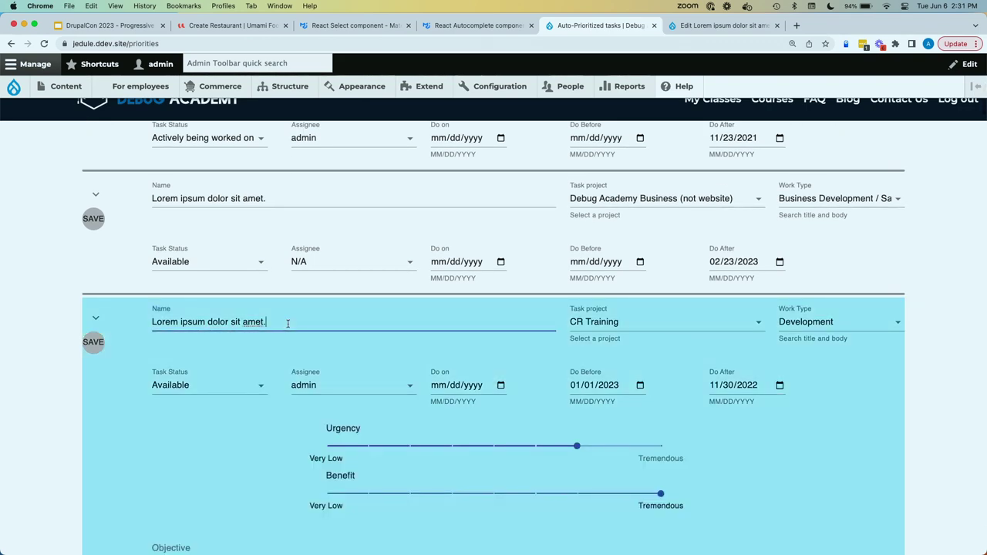
type("type right here")
Set the CR Training task's status to Complete and its Do on date to 06/24/2023.
left_click(260, 387)
left_click(245, 442)
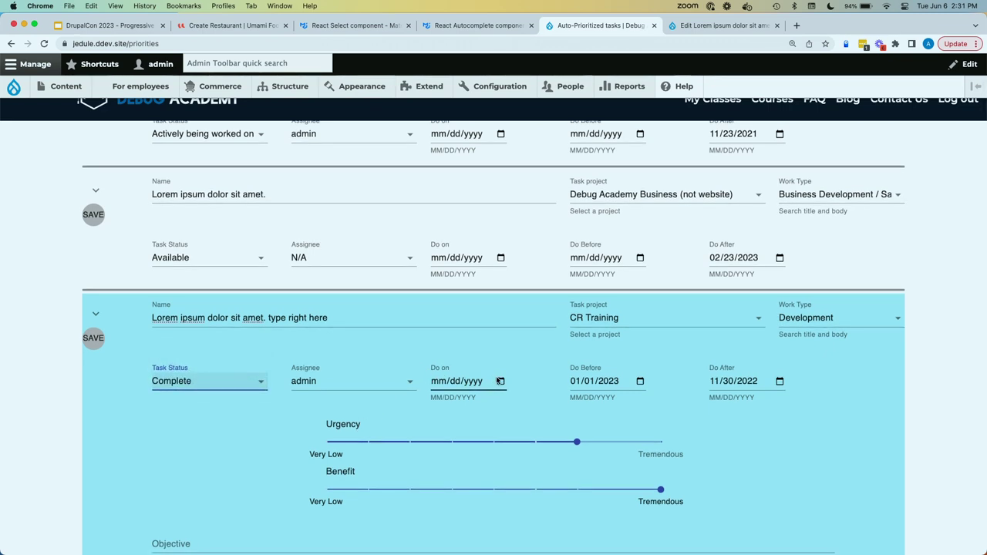
left_click(500, 381)
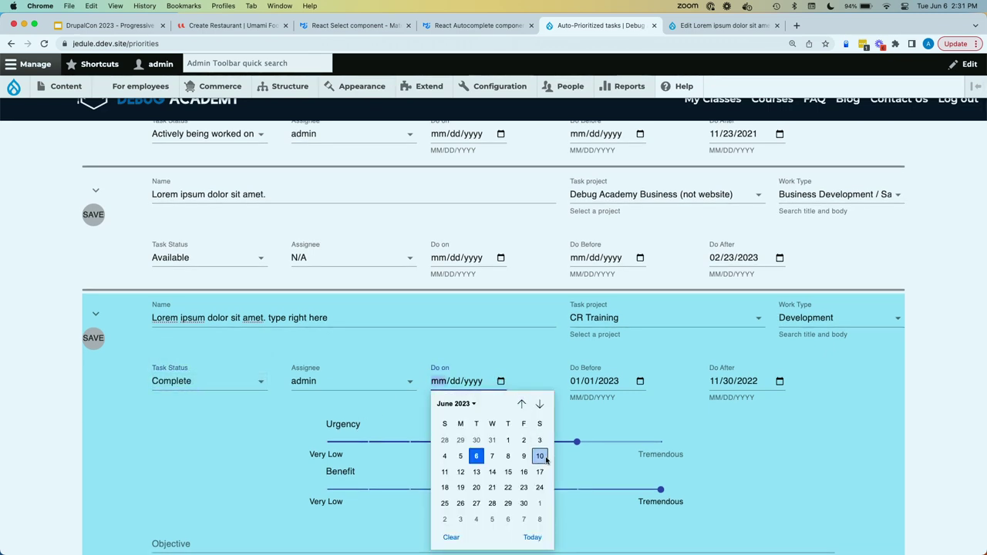
left_click(539, 487)
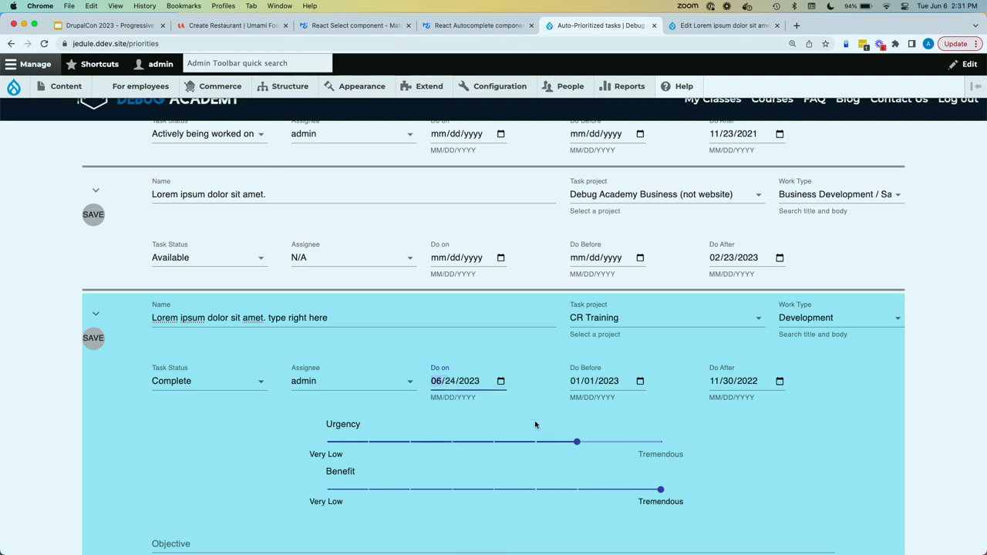
Lower the CR Training task's Urgency to the second mark above Very Low.
scroll(650, 423, "down", 1)
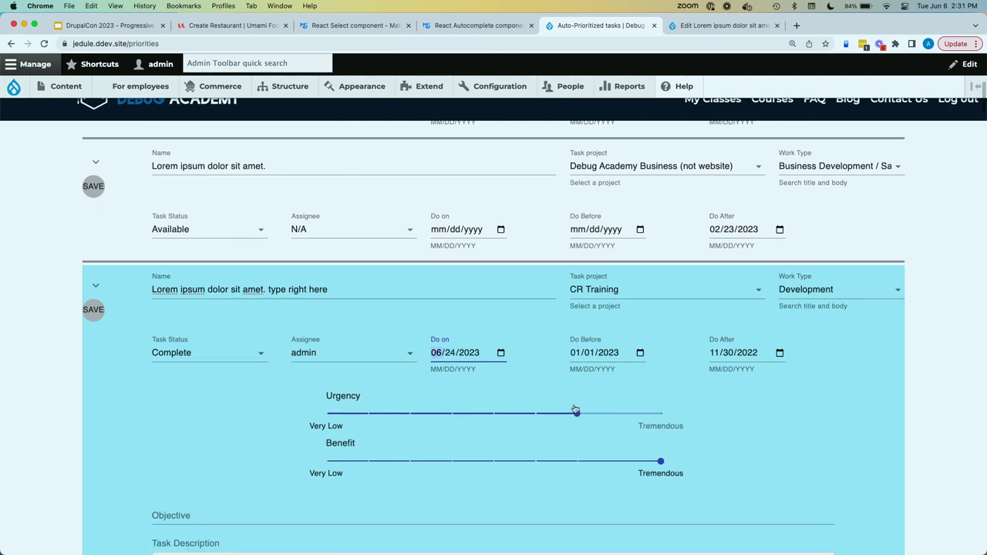
left_click(406, 416)
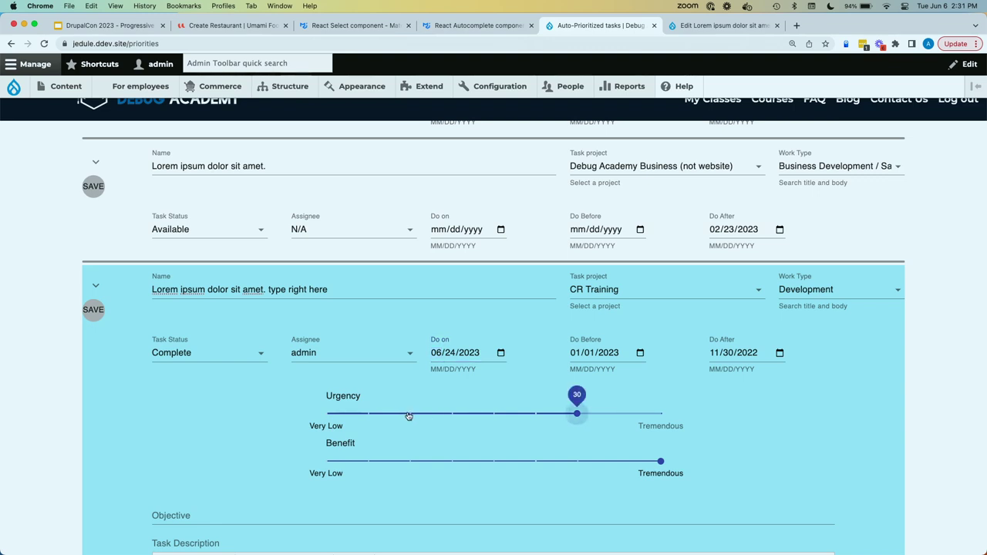
key("Left")
key("Left")
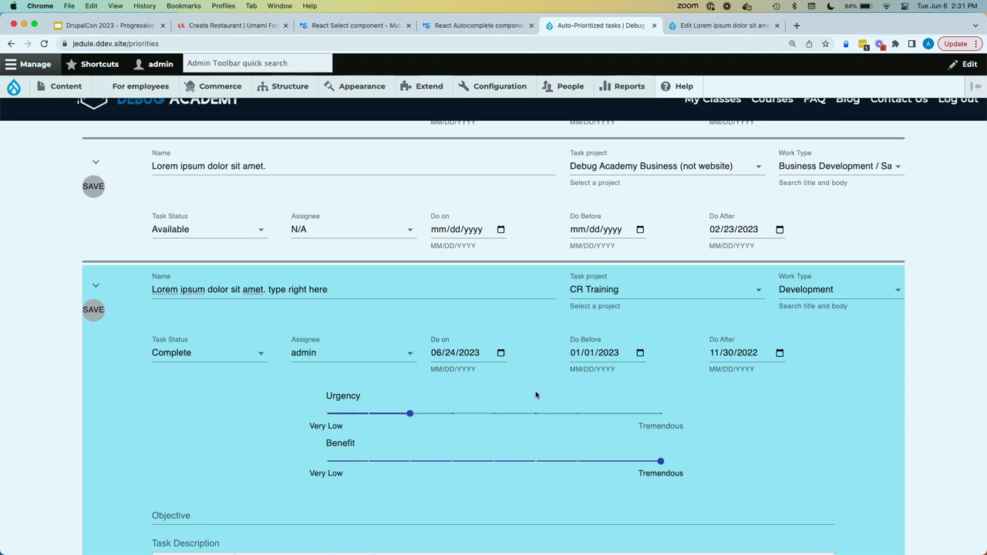
Log 55 minutes of progress on the CR Training task with the description "I worked on this task. This is during DrupalCon".
scroll(579, 381, "down", 3)
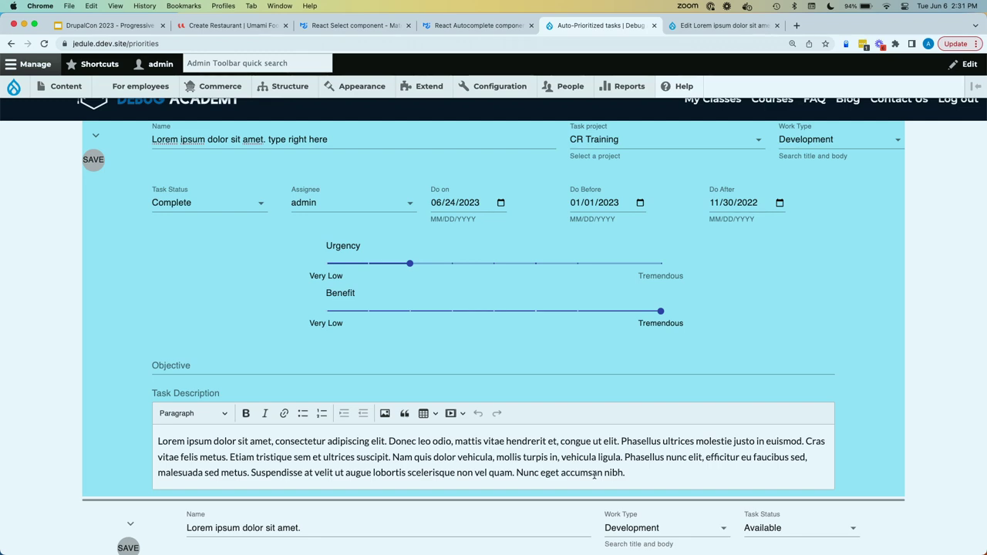
scroll(593, 475, "up", 1)
scroll(593, 476, "up", 4)
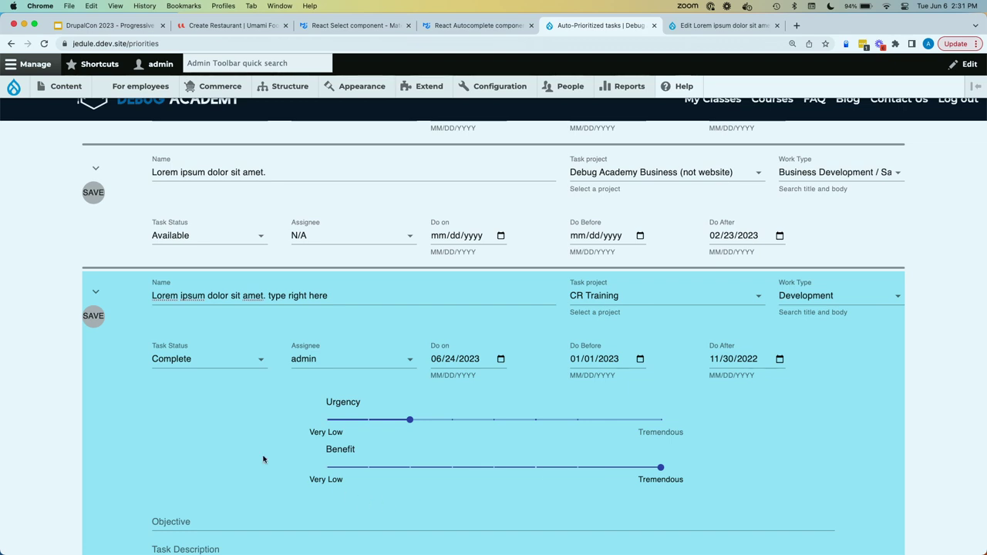
left_click(101, 294)
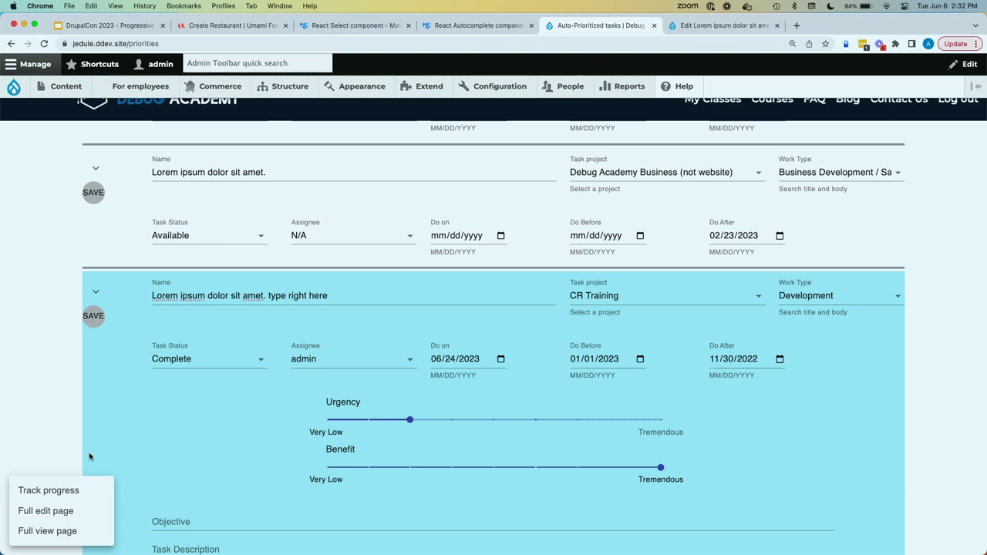
left_click(84, 498)
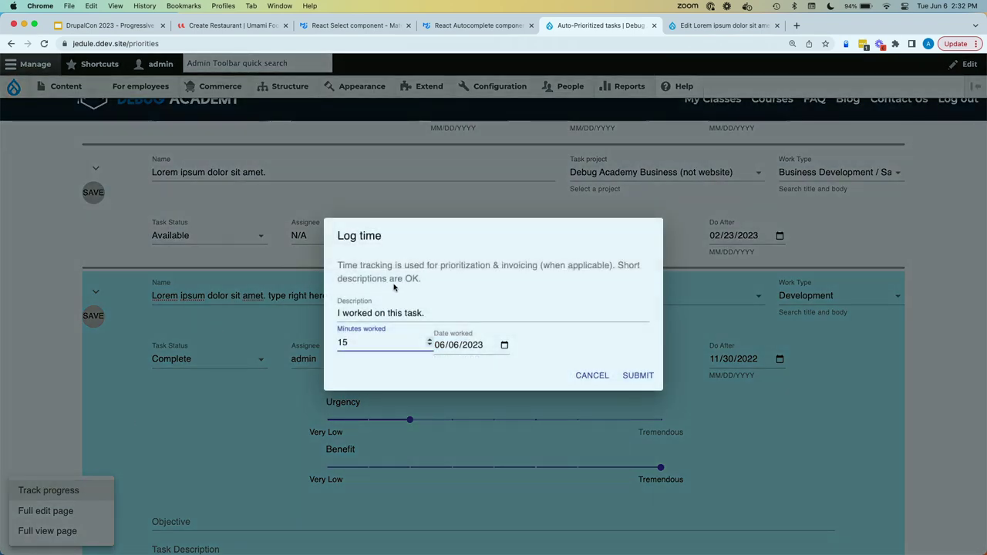
left_click(437, 310)
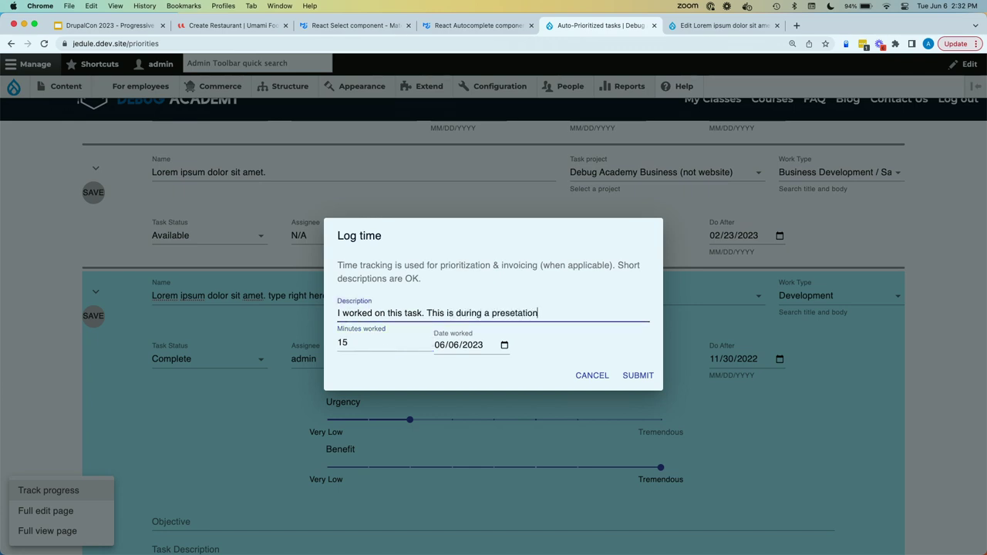
key("alt+shift+Left")
type("during DrupalCon")
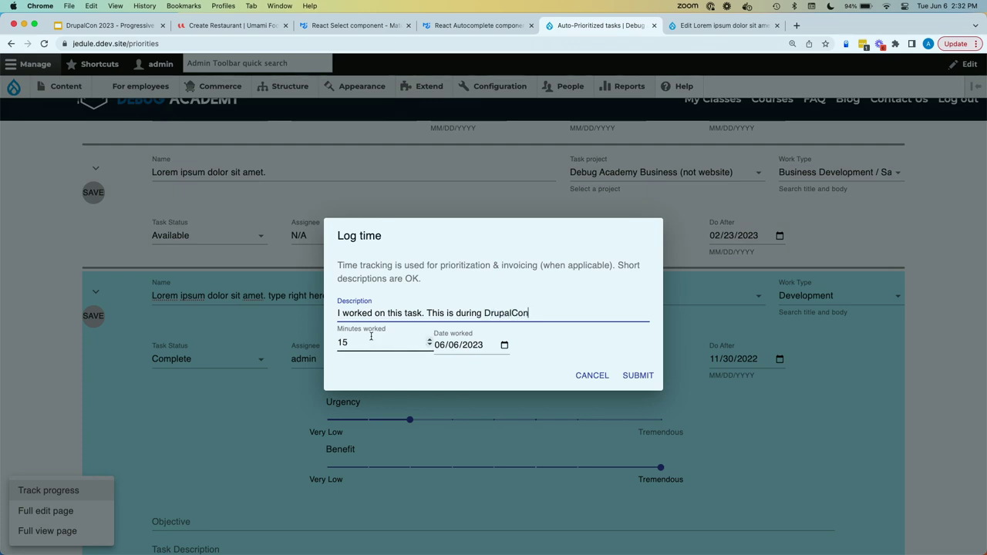
key("Tab")
type("5")
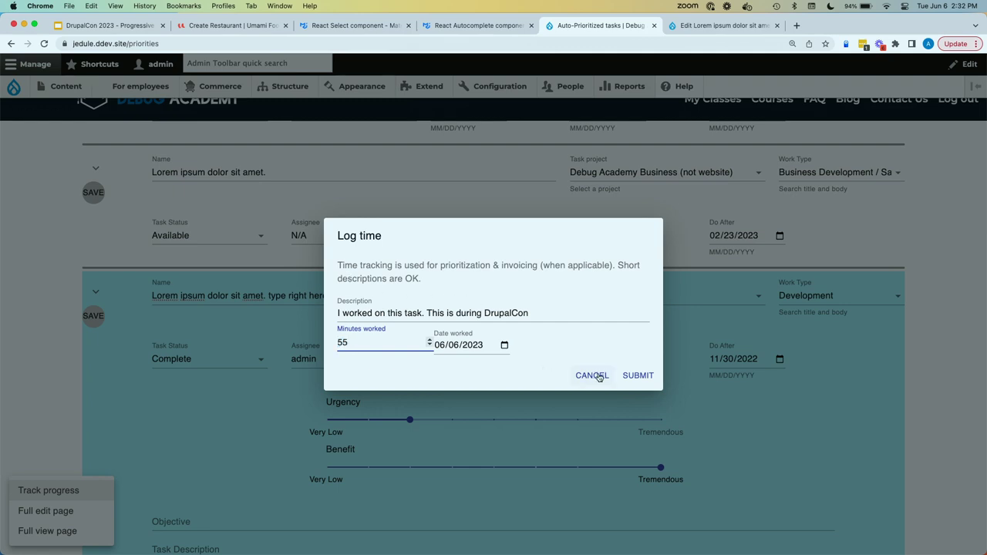
left_click(637, 376)
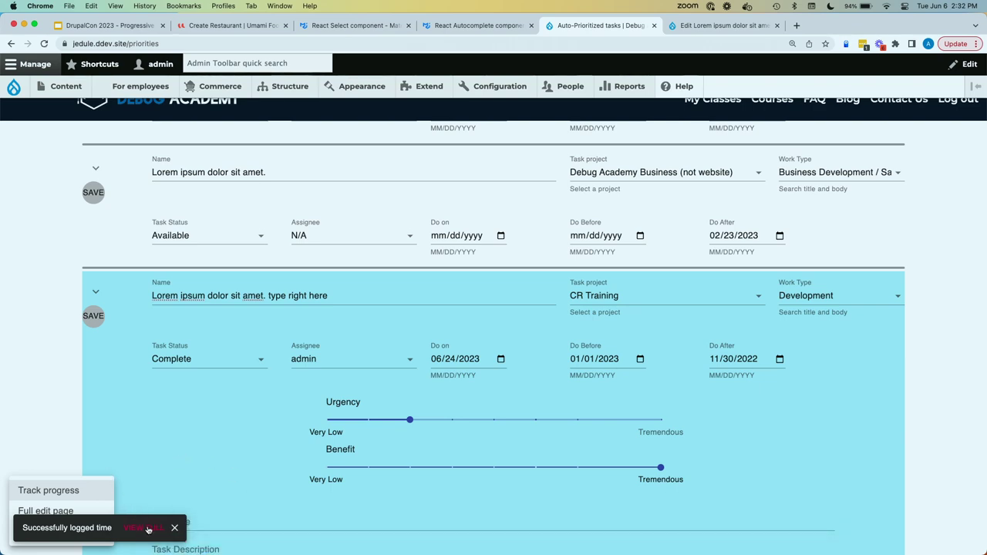
View the task the time was logged on, open its full edit form and examine its status, urgency, assignment and date fields.
left_click(148, 529)
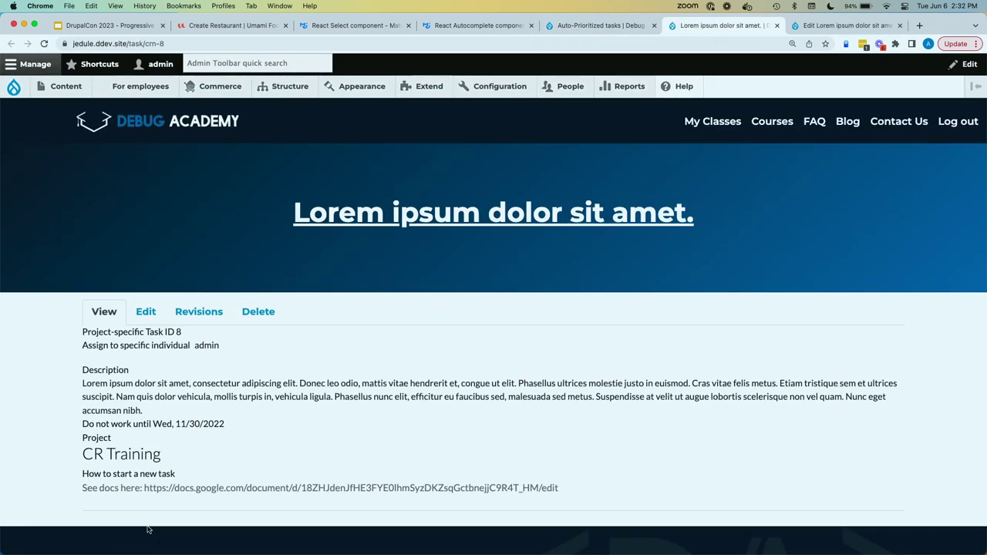
left_click(159, 318)
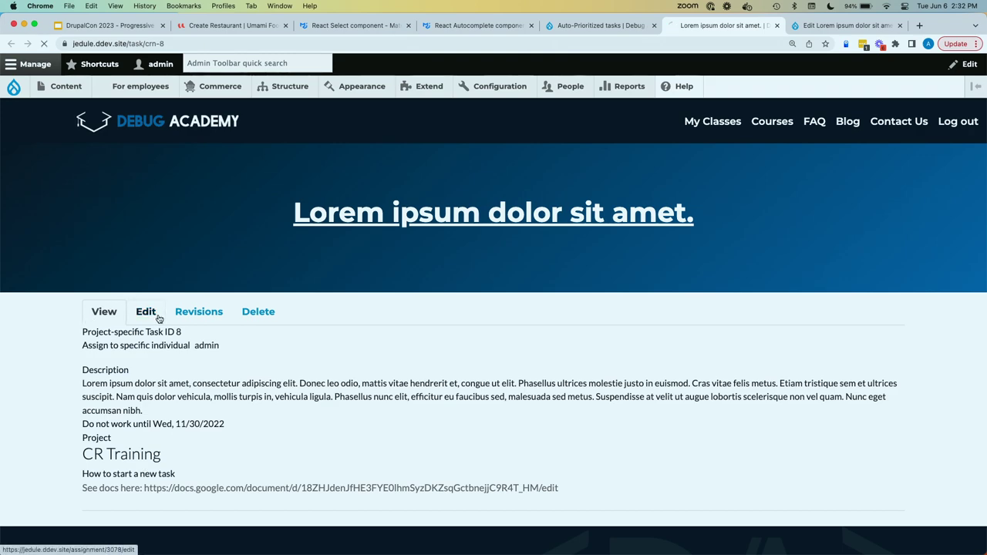
scroll(193, 396, "down", 5)
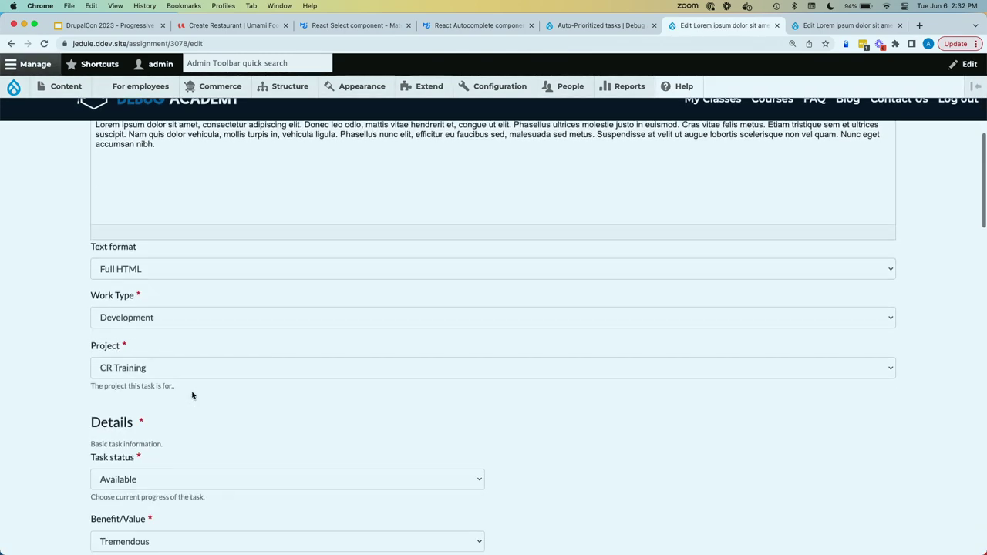
scroll(193, 396, "down", 8)
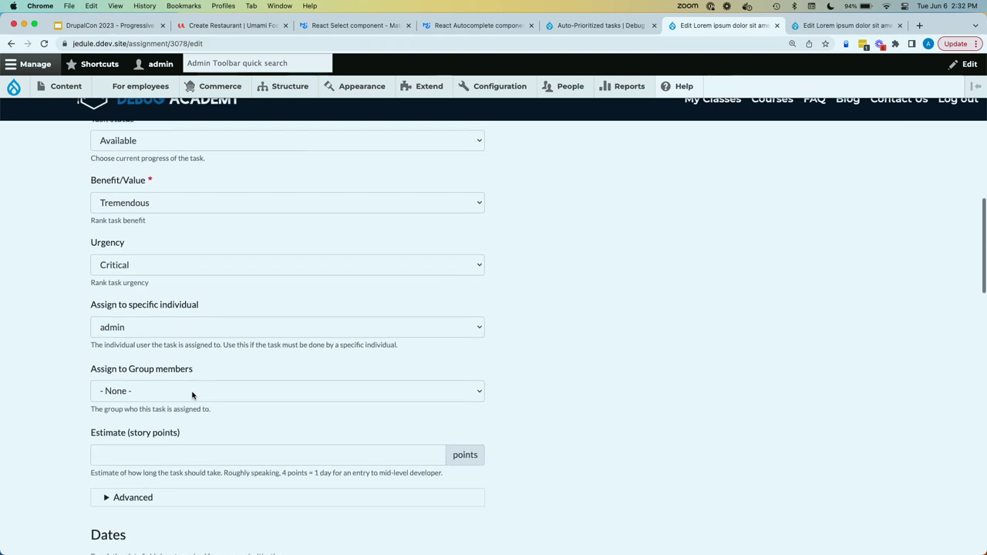
scroll(193, 395, "down", 2)
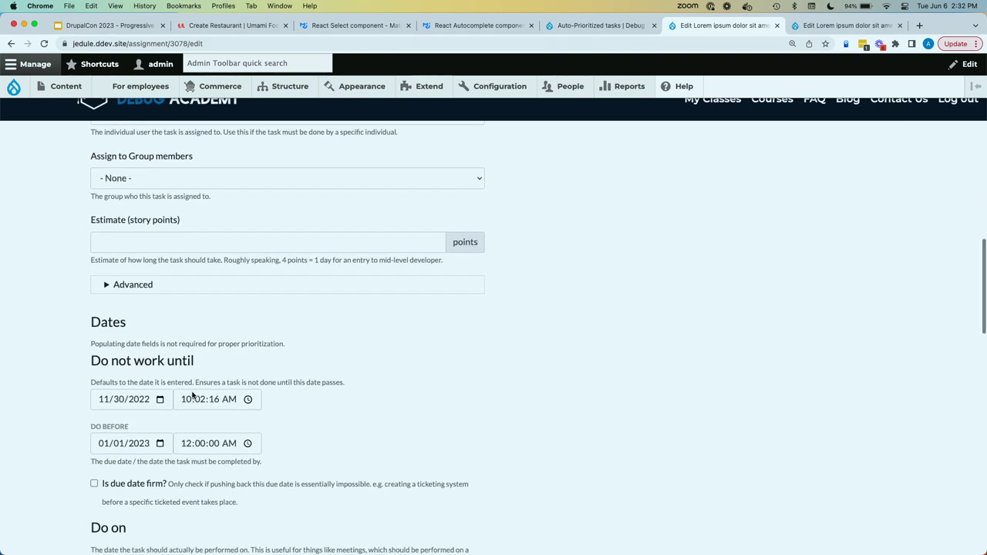
scroll(194, 425, "up", 5)
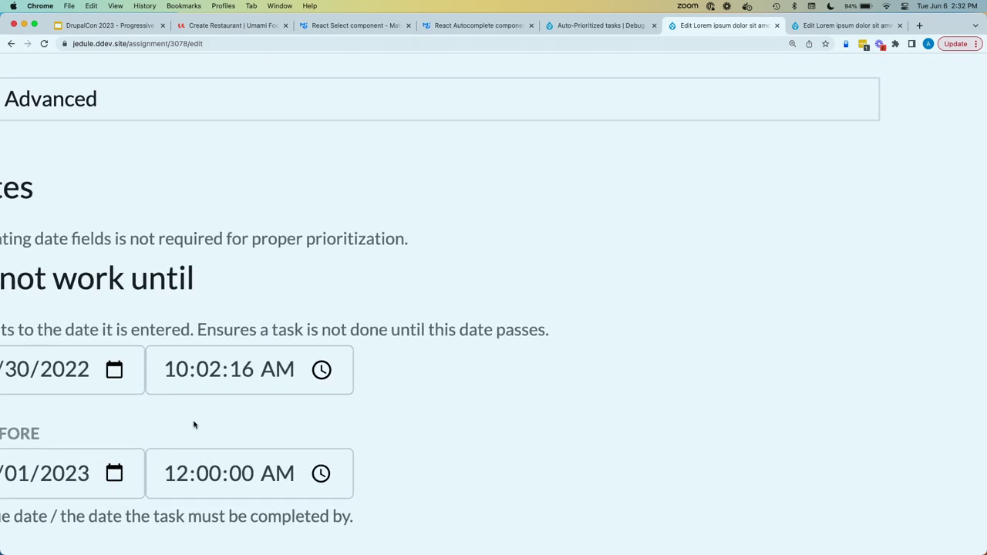
Examine the Dates section of the task's full edit form, including the Do not work until and Do before fields.
scroll(193, 425, "down", 2)
scroll(194, 423, "left", 2)
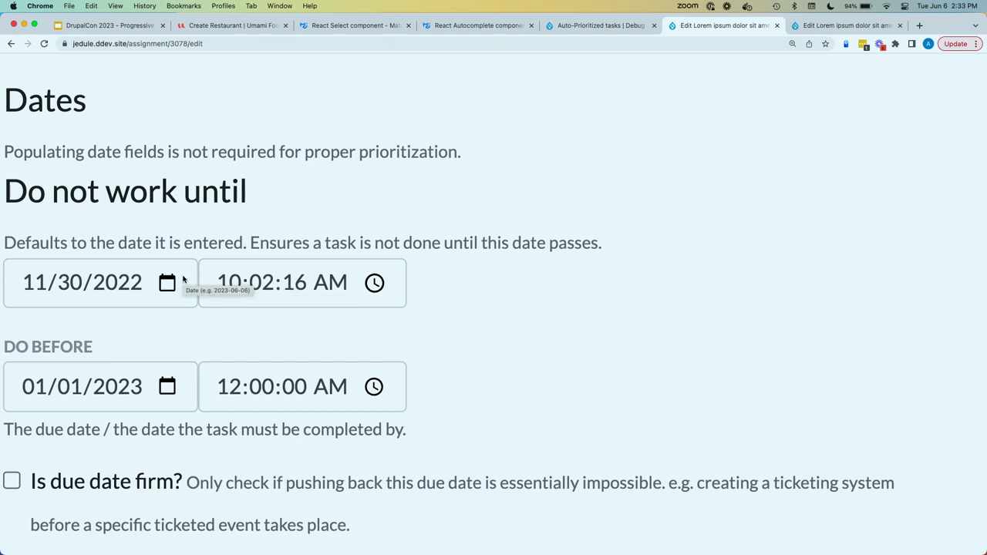
key("super+0")
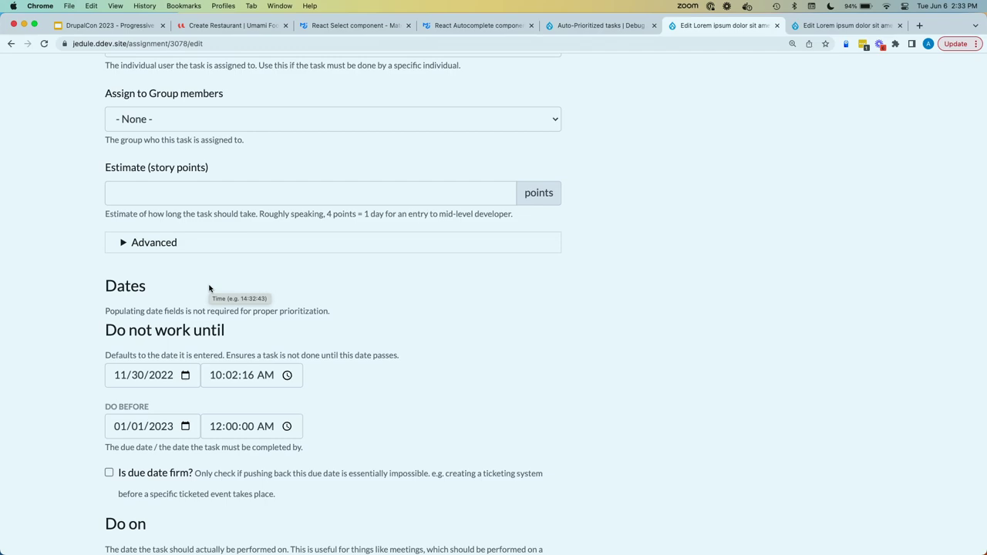
key("super+minus")
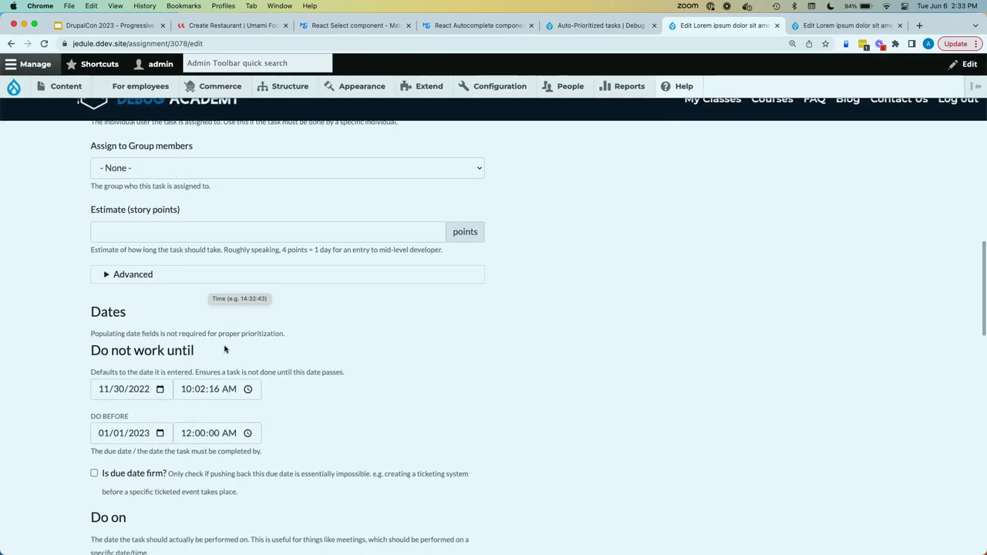
scroll(224, 351, "up", 1)
scroll(224, 350, "up", 15)
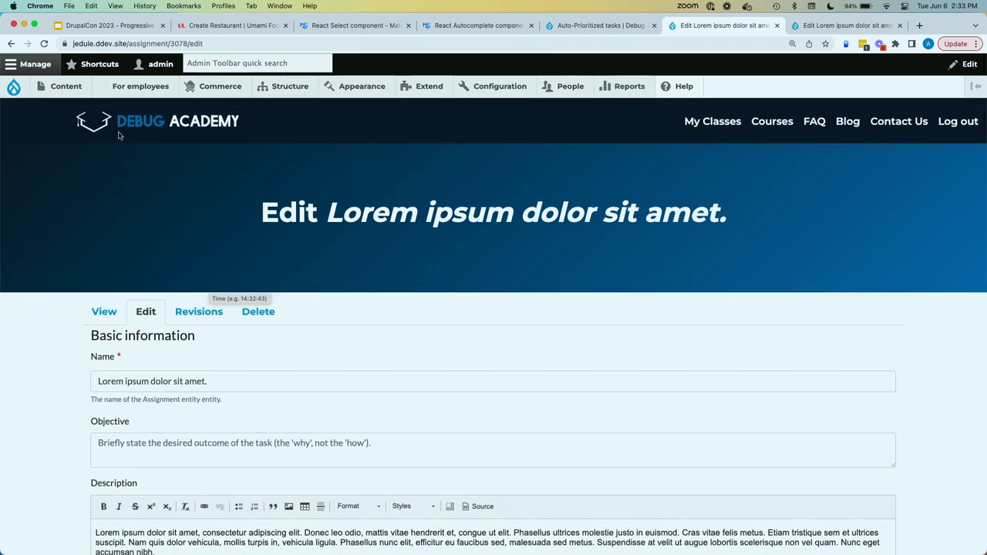
Return to the Auto-Prioritized tasks list and refresh all tasks.
left_click(565, 27)
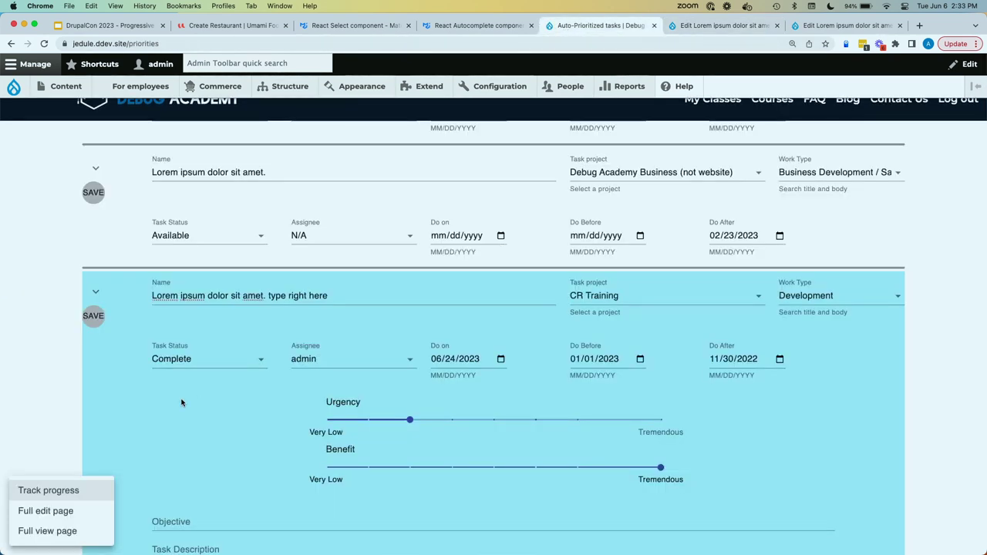
scroll(25, 407, "up", 5)
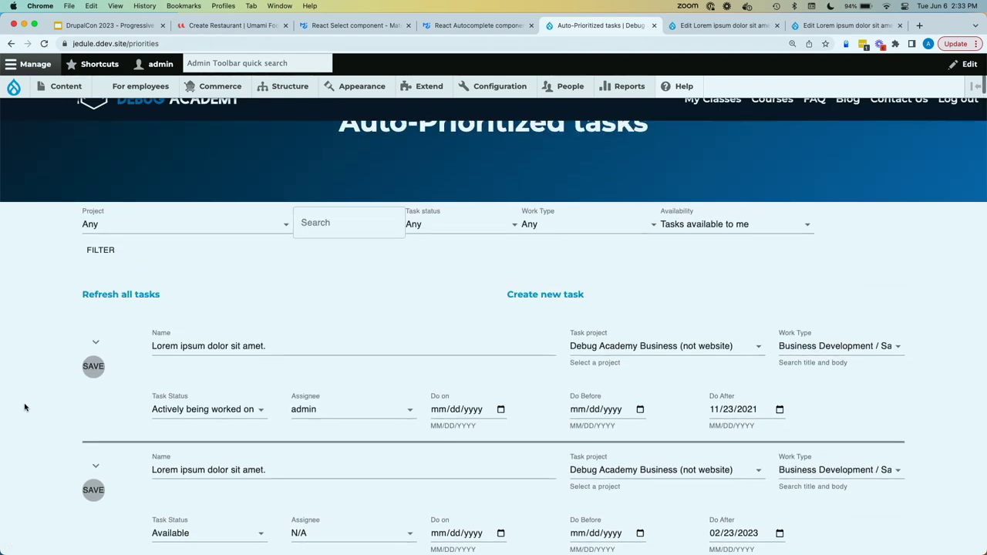
left_click(140, 307)
scroll(294, 478, "down", 2)
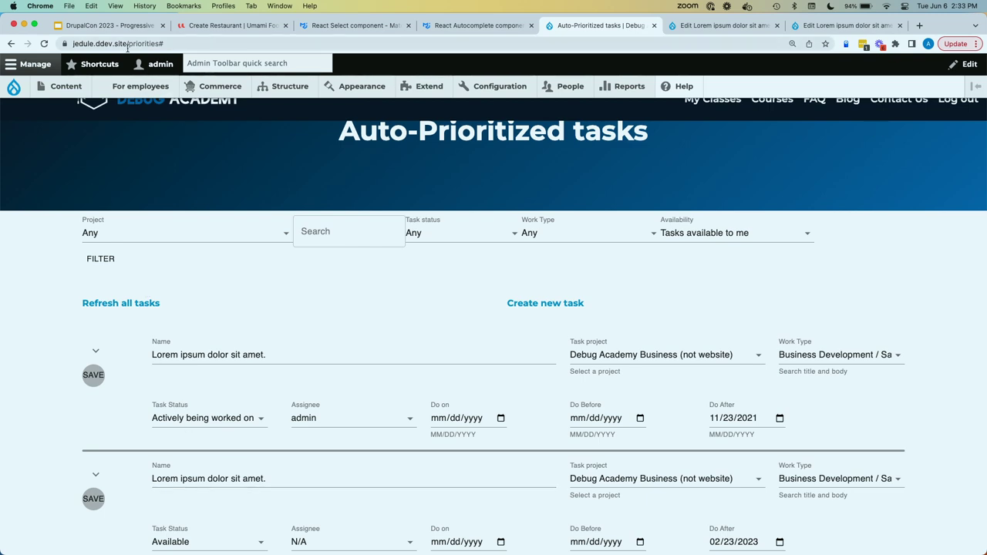
Switch to the DrupalCon 2023 presentation in Google Slides and show the Hands-on Debug Academy Courses slide.
left_click(105, 25)
left_click(224, 202)
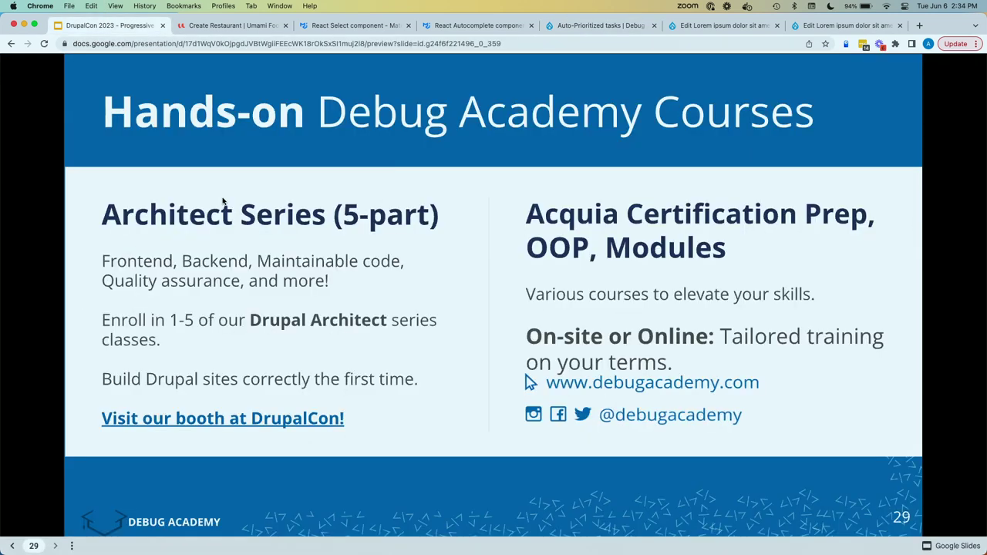